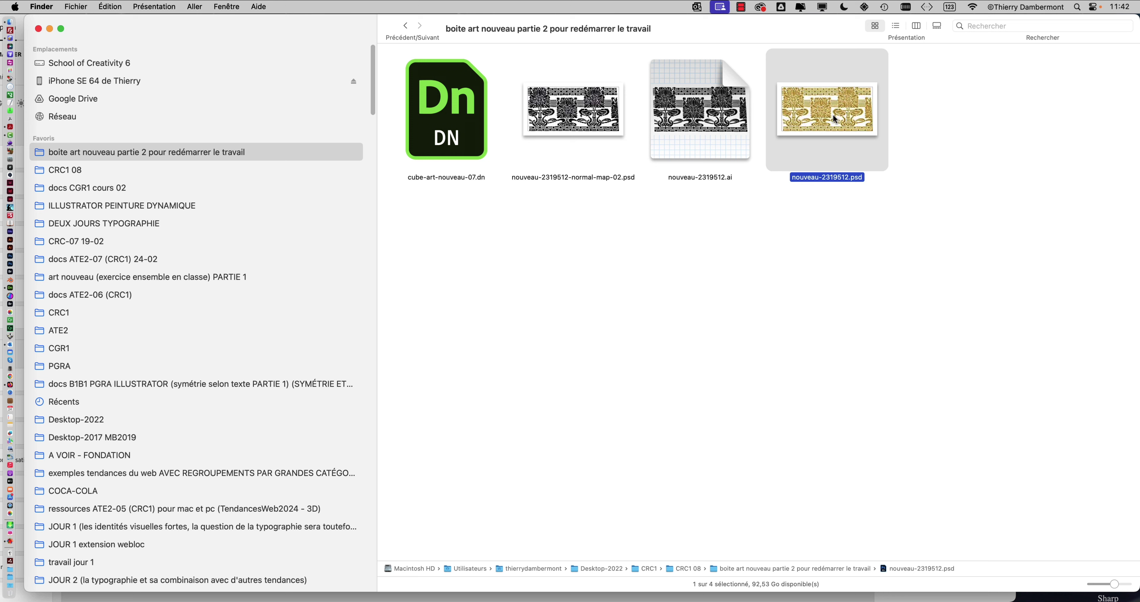
Step: Select cube-art-nouveau-07.dn in Finder and bring up the app switcher
{"action": "left_click", "coordinate": [483, 135]}
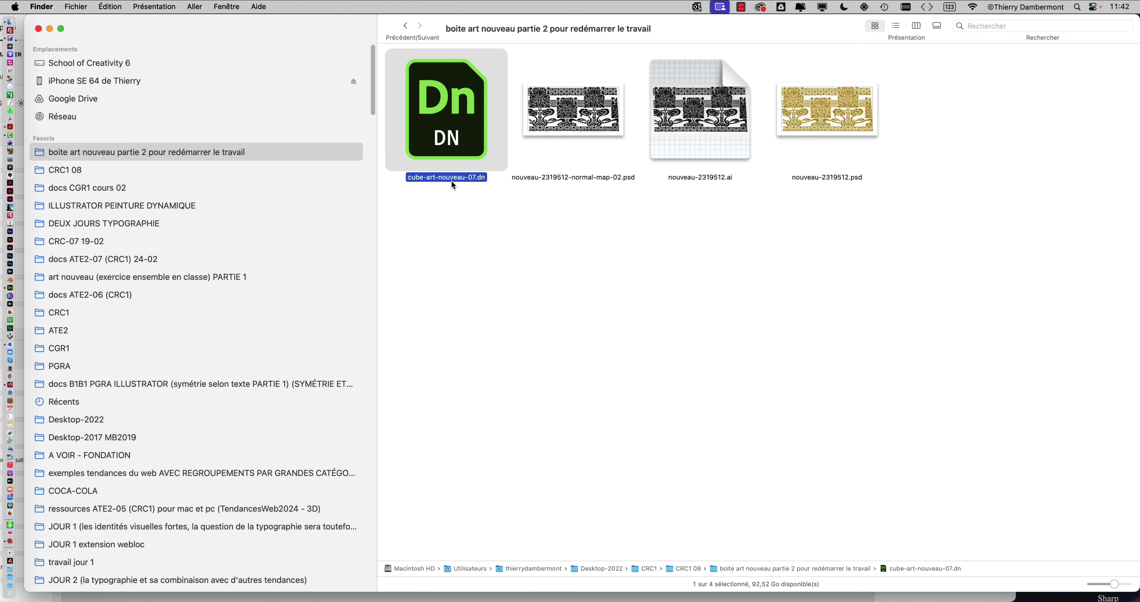
{"action": "key", "text": "super+Tab"}
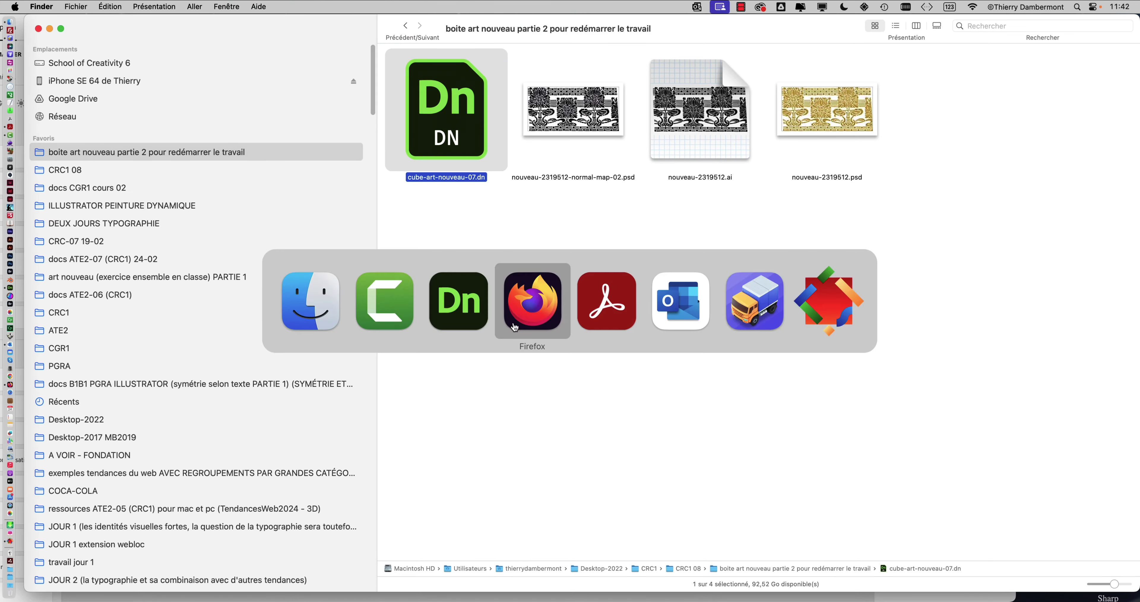
Step: Bring Dimension forward, select the side boxes, and zoom in on the gold middle box
{"action": "left_click", "coordinate": [463, 316]}
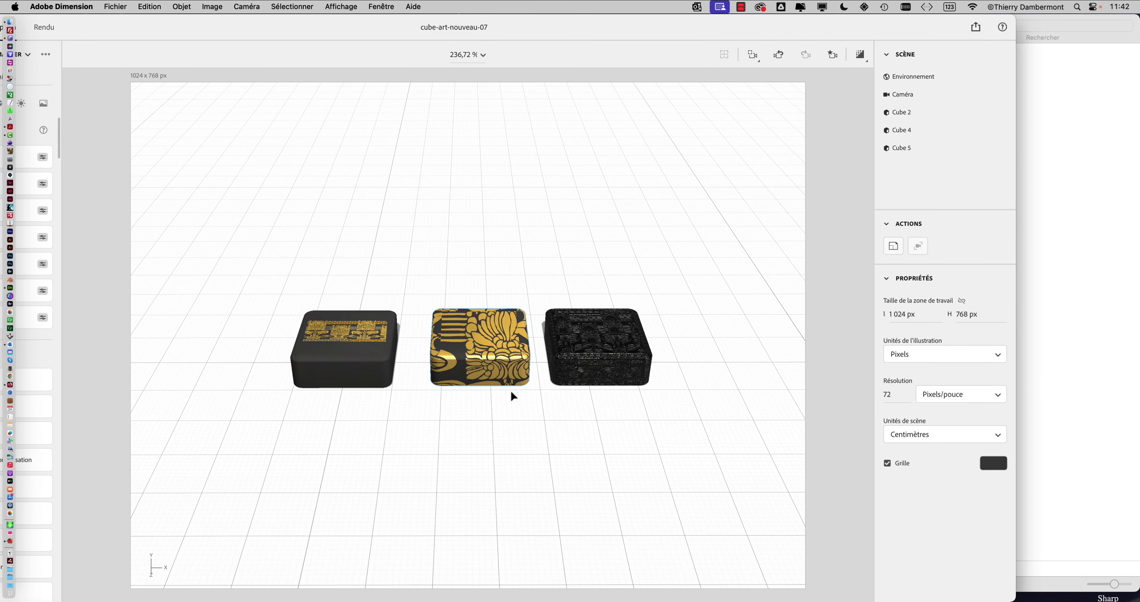
{"action": "left_click", "coordinate": [561, 356]}
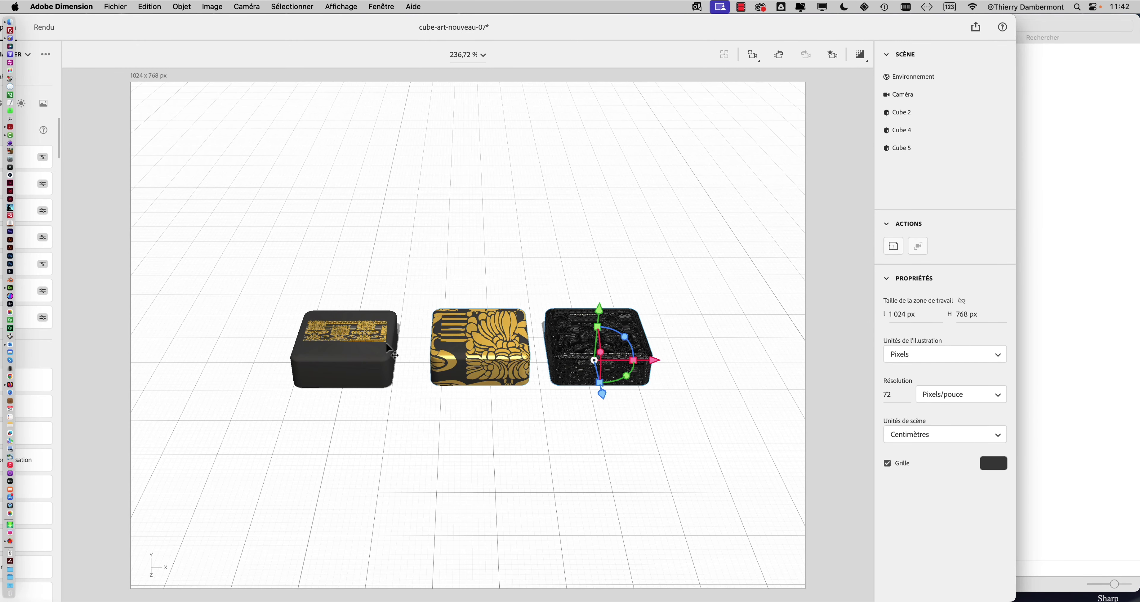
{"action": "left_click", "coordinate": [380, 350]}
{"action": "key", "text": "f"}
{"action": "scroll", "coordinate": [482, 348], "scroll_direction": "up", "scroll_amount": 10}
Step: Inspect Cube 5's gold decal placement, then select and pan to the embossed Cube 4
{"action": "left_click", "coordinate": [543, 342]}
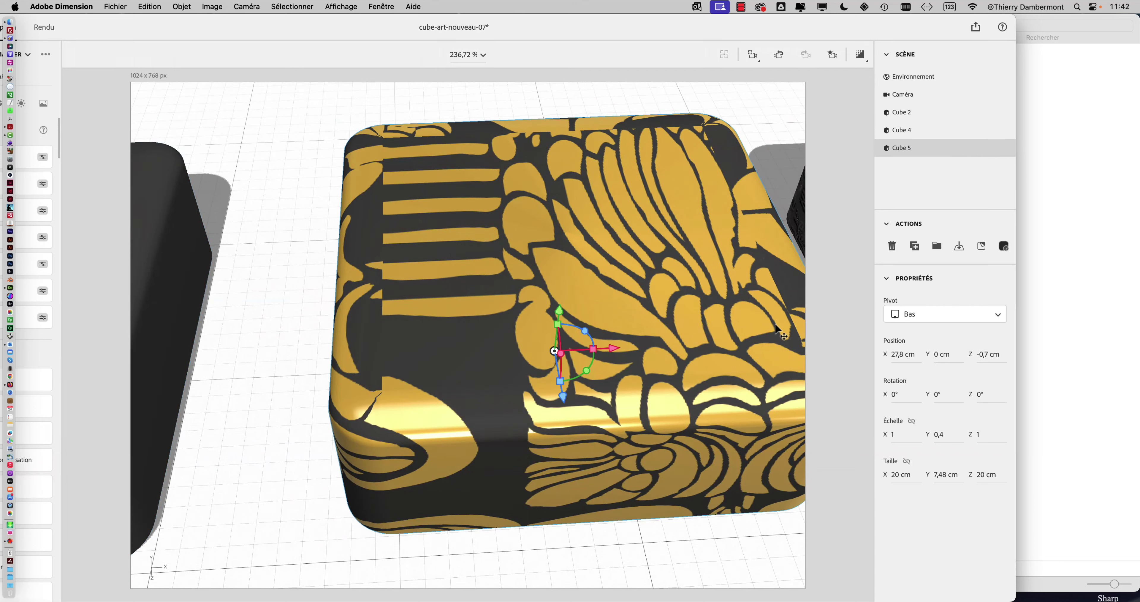
{"action": "left_click", "coordinate": [704, 292]}
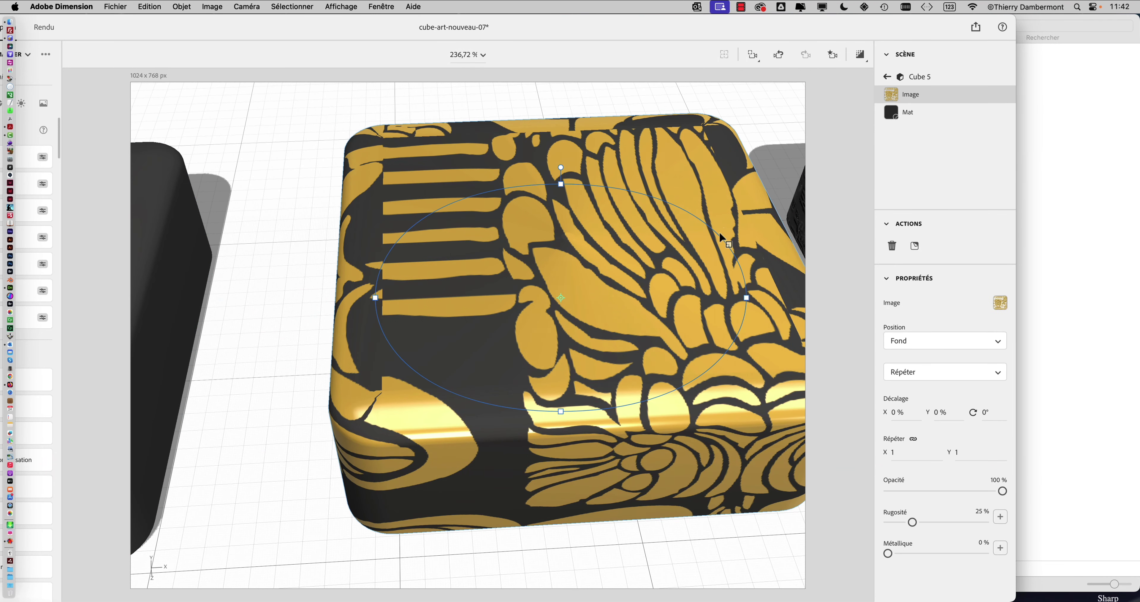
{"action": "left_click", "coordinate": [792, 212]}
{"action": "middle_click_drag", "start_coordinate": [792, 283], "coordinate": [633, 286]}
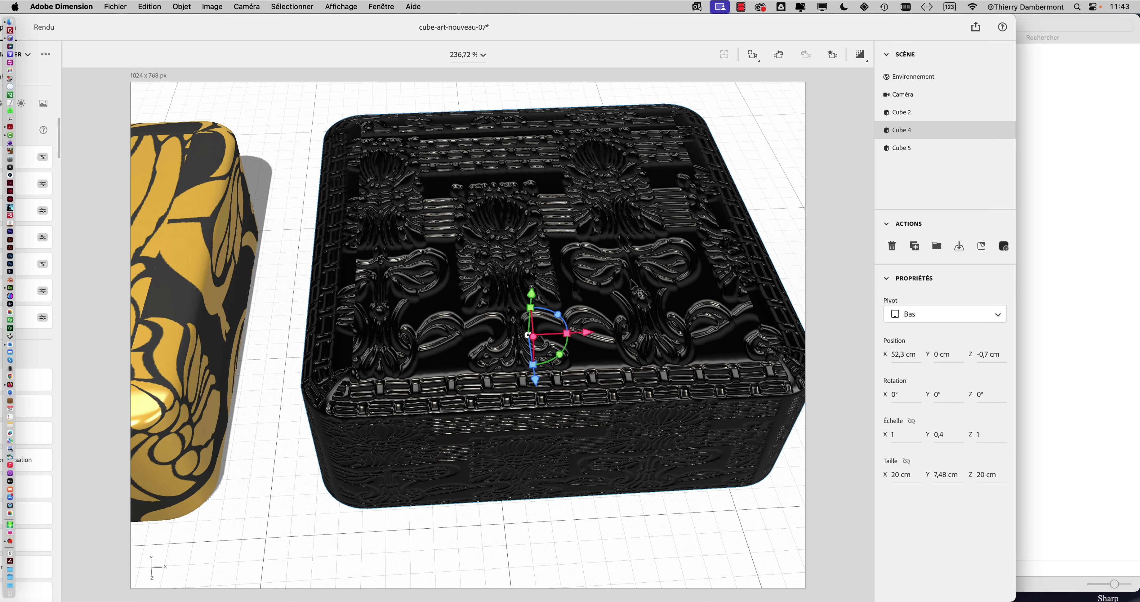
{"action": "double_click", "coordinate": [633, 285]}
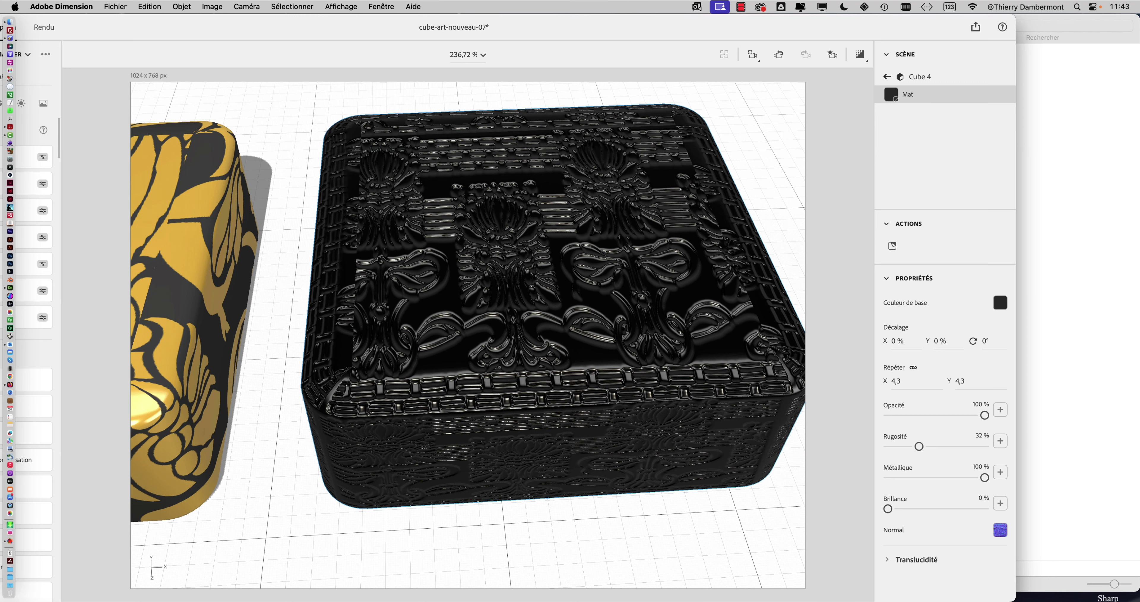
{"action": "mouse_move", "coordinate": [992, 518]}
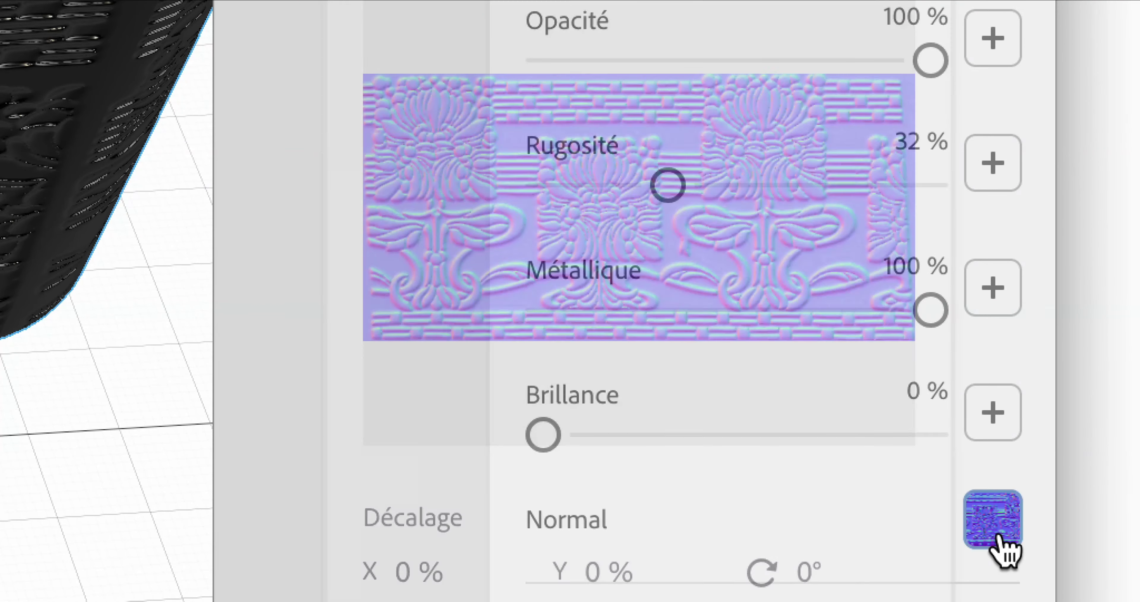
{"action": "left_click", "coordinate": [1001, 538]}
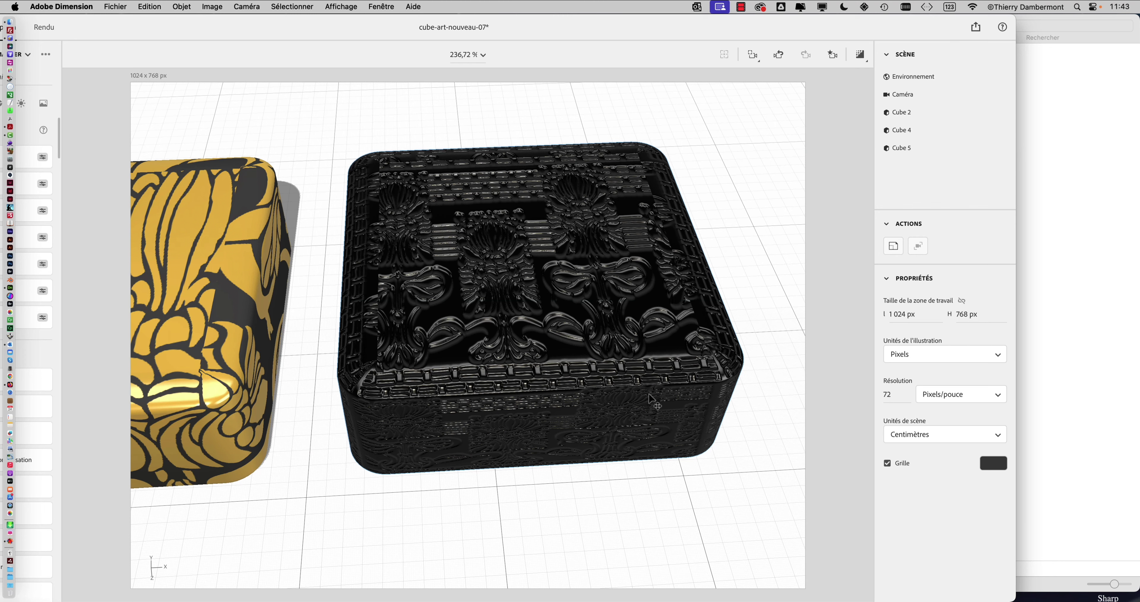
Step: Orbit to look down on the box tops and zoom out to frame them
{"action": "scroll", "coordinate": [543, 335], "scroll_direction": "down", "scroll_amount": 1}
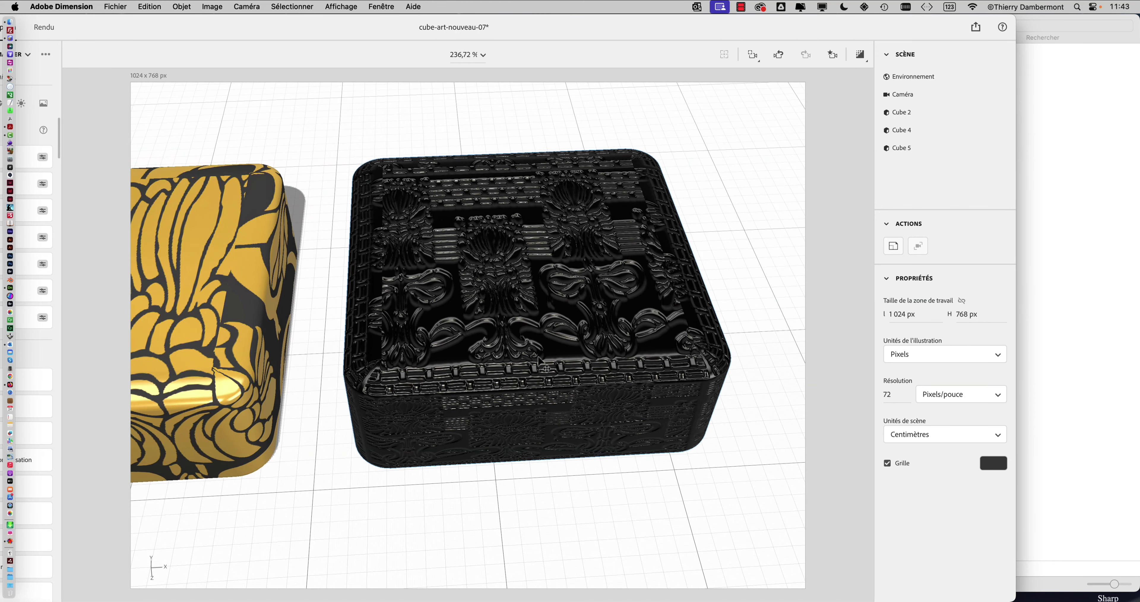
{"action": "middle_click_drag", "start_coordinate": [539, 361], "coordinate": [530, 331]}
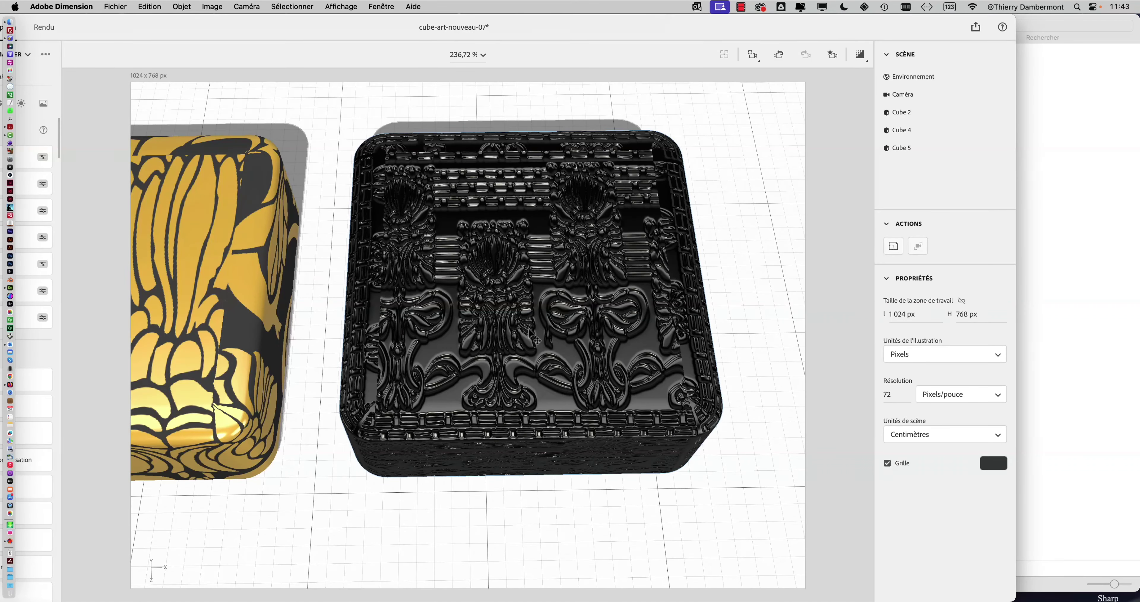
{"action": "scroll", "coordinate": [533, 336], "scroll_direction": "down", "scroll_amount": 3}
{"action": "scroll", "coordinate": [514, 309], "scroll_direction": "down", "scroll_amount": 3}
{"action": "scroll", "coordinate": [491, 279], "scroll_direction": "down", "scroll_amount": 1}
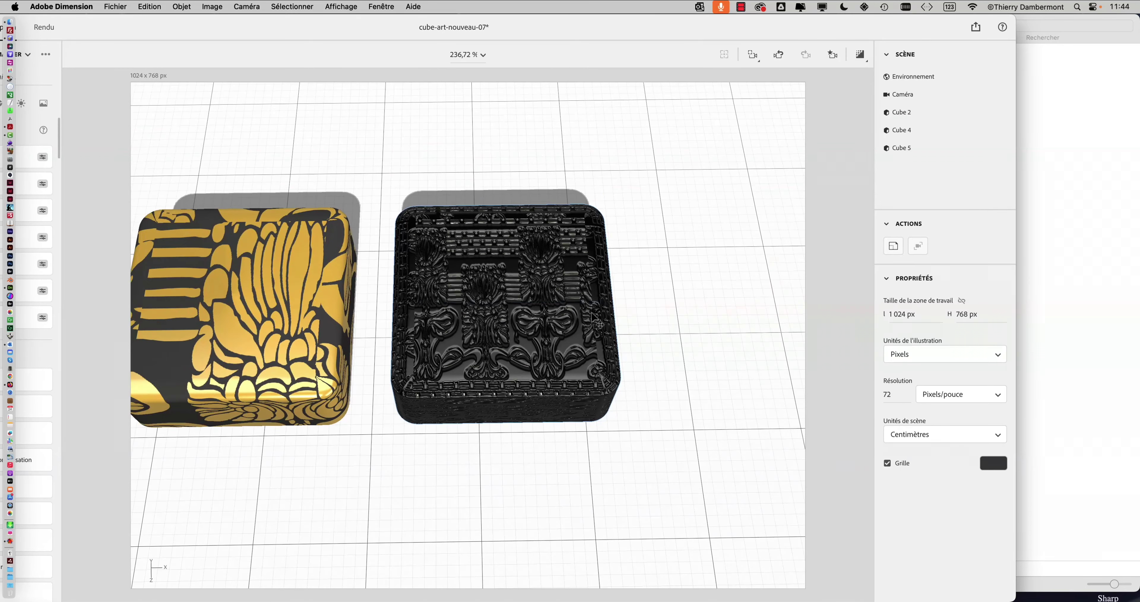
{"action": "scroll", "coordinate": [478, 261], "scroll_direction": "down", "scroll_amount": 1}
Step: Alt-drag Cube 4 to create the copy Cube 6 at X 78,3 cm
{"action": "left_click", "coordinate": [476, 256]}
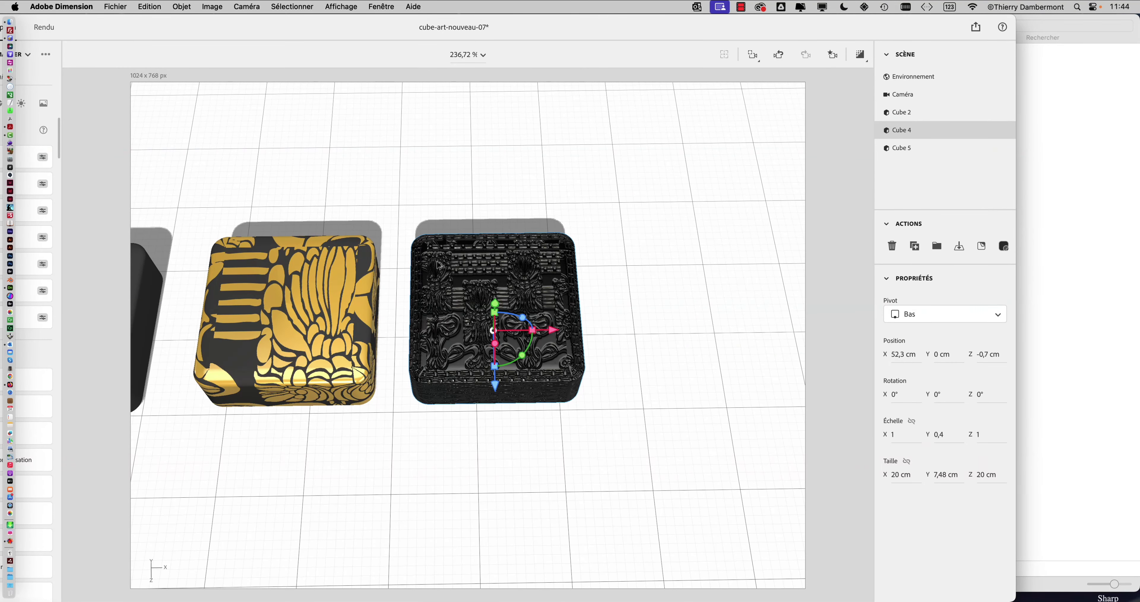
{"action": "left_click_drag", "start_coordinate": [438, 265], "coordinate": [657, 265], "text": "alt"}
{"action": "middle_click_drag", "start_coordinate": [657, 265], "coordinate": [469, 288]}
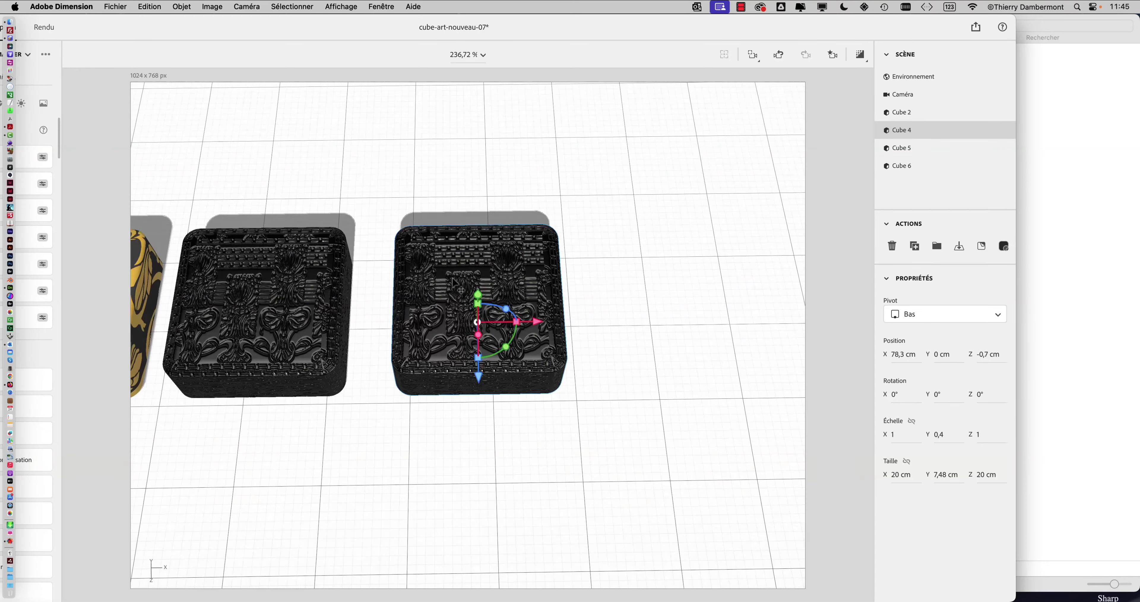
{"action": "scroll", "coordinate": [469, 287], "scroll_direction": "up", "scroll_amount": 1}
{"action": "scroll", "coordinate": [468, 288], "scroll_direction": "up", "scroll_amount": 3}
{"action": "scroll", "coordinate": [468, 288], "scroll_direction": "up", "scroll_amount": 3}
{"action": "scroll", "coordinate": [468, 288], "scroll_direction": "up", "scroll_amount": 5}
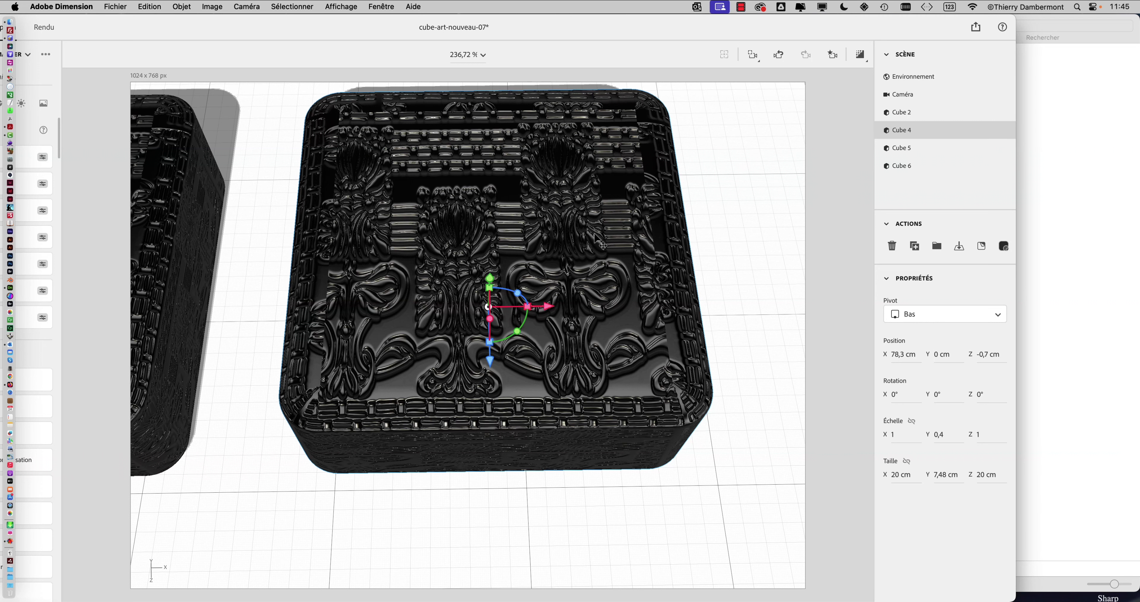
Step: Delete the copied box's normal map so it renders smooth black, then reframe the view
{"action": "double_click", "coordinate": [598, 241]}
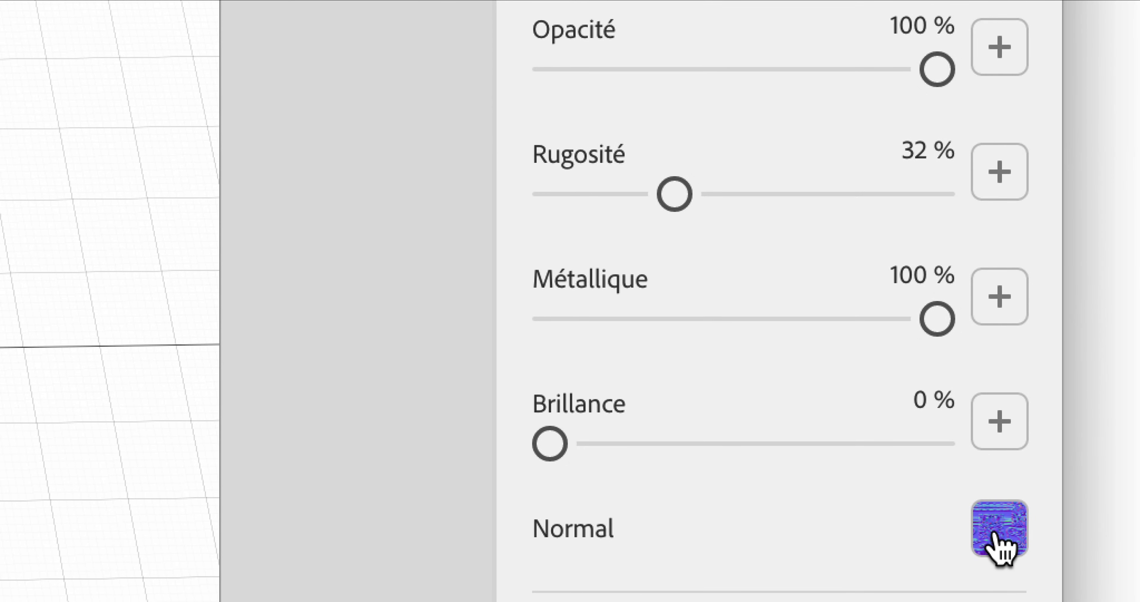
{"action": "left_click", "coordinate": [1000, 528]}
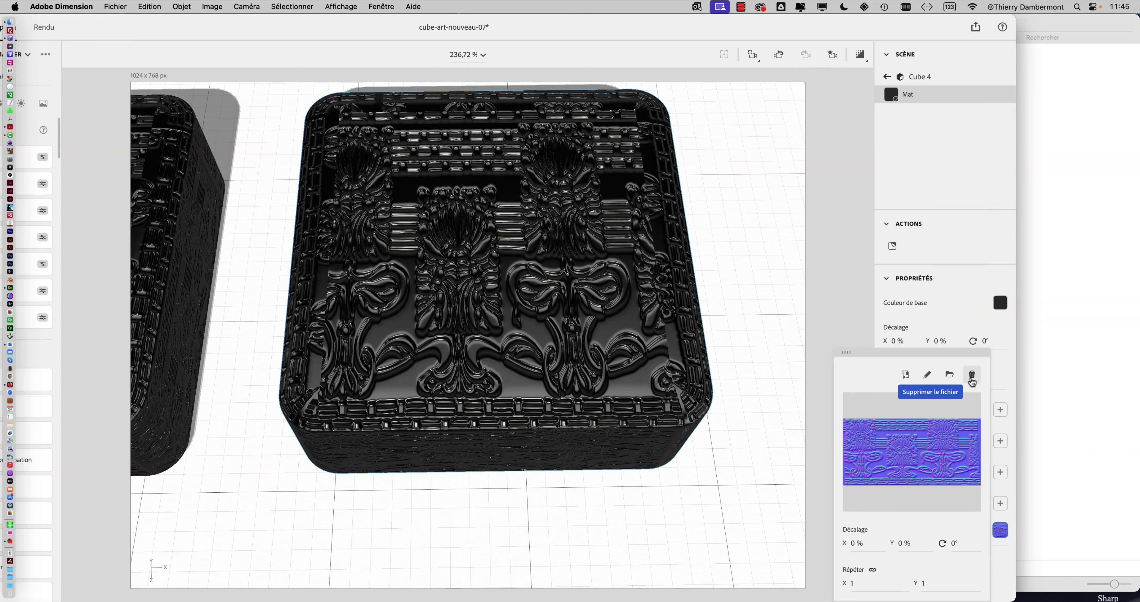
{"action": "left_click", "coordinate": [972, 380]}
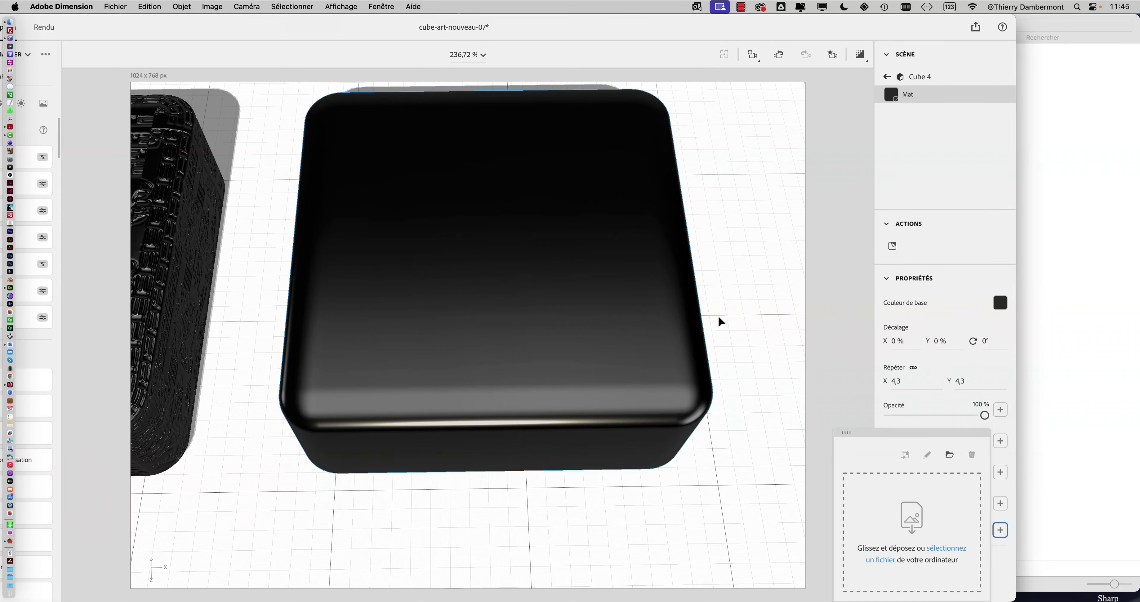
{"action": "mouse_move", "coordinate": [717, 321]}
{"action": "left_mouse_down"}
{"action": "mouse_move", "coordinate": [655, 315]}
{"action": "mouse_move", "coordinate": [596, 286]}
{"action": "left_mouse_up"}
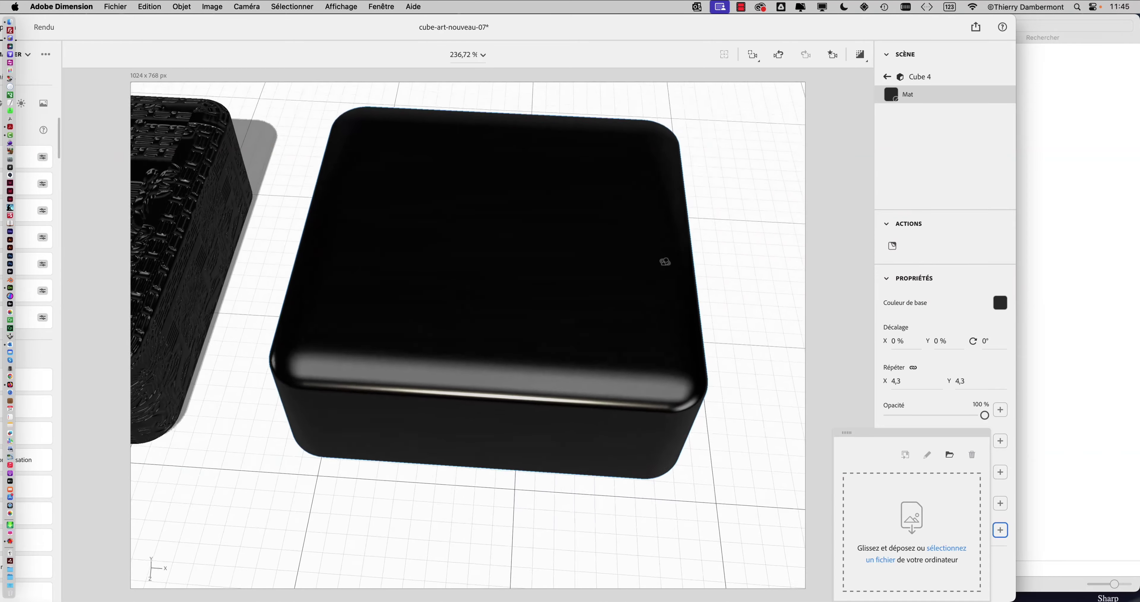
{"action": "scroll", "coordinate": [598, 290], "scroll_direction": "down", "scroll_amount": 5}
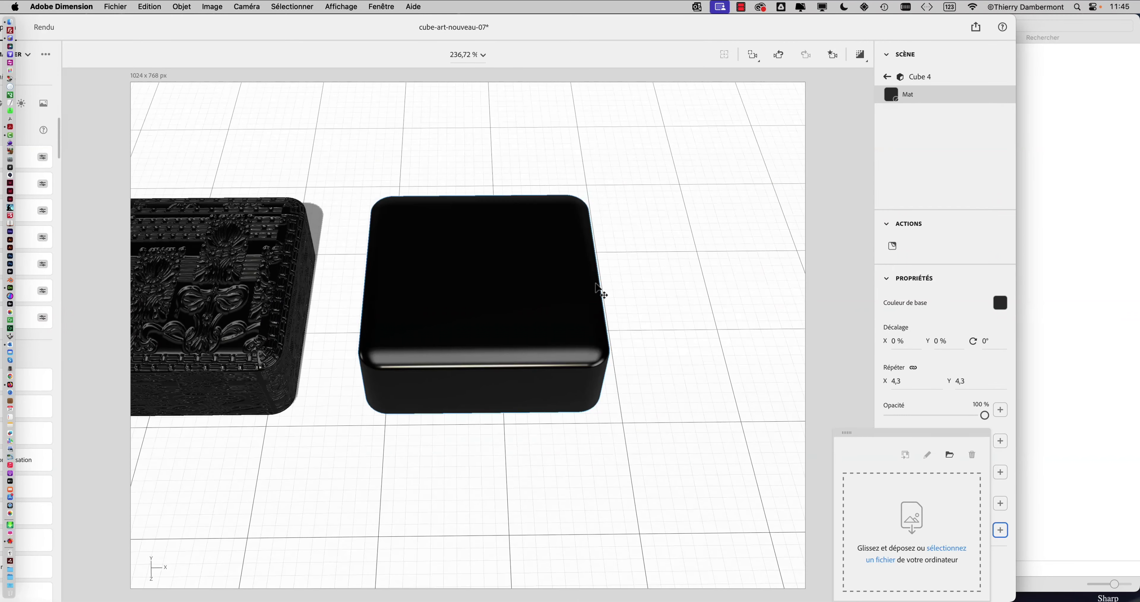
{"action": "left_click_drag", "start_coordinate": [501, 293], "coordinate": [678, 299]}
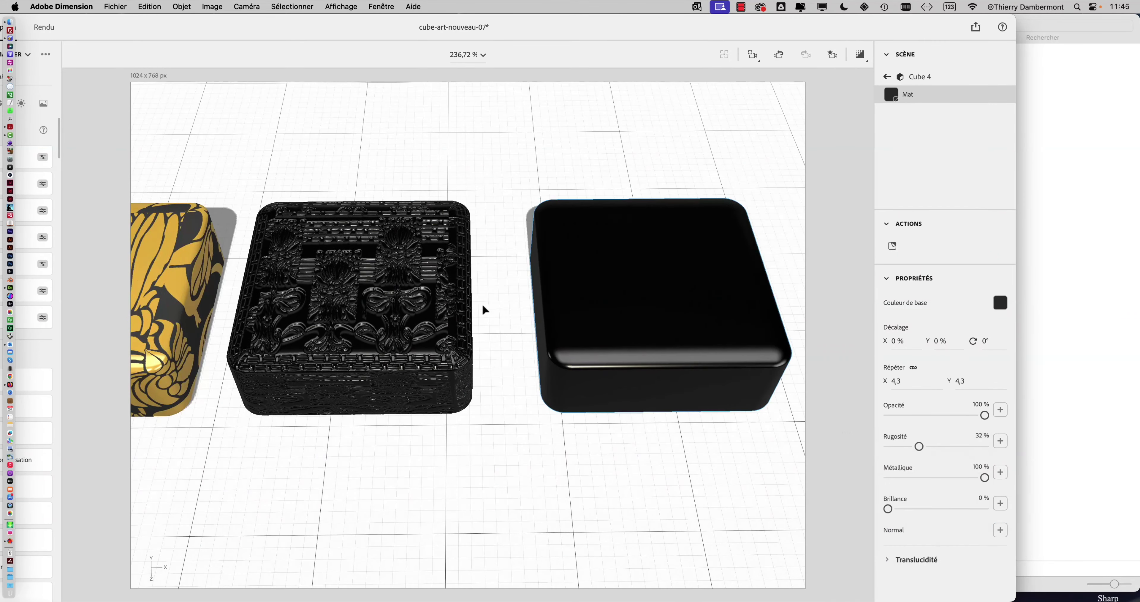
{"action": "mouse_move", "coordinate": [484, 308]}
{"action": "left_mouse_down"}
{"action": "mouse_move", "coordinate": [710, 308]}
{"action": "mouse_move", "coordinate": [296, 305]}
{"action": "left_mouse_up"}
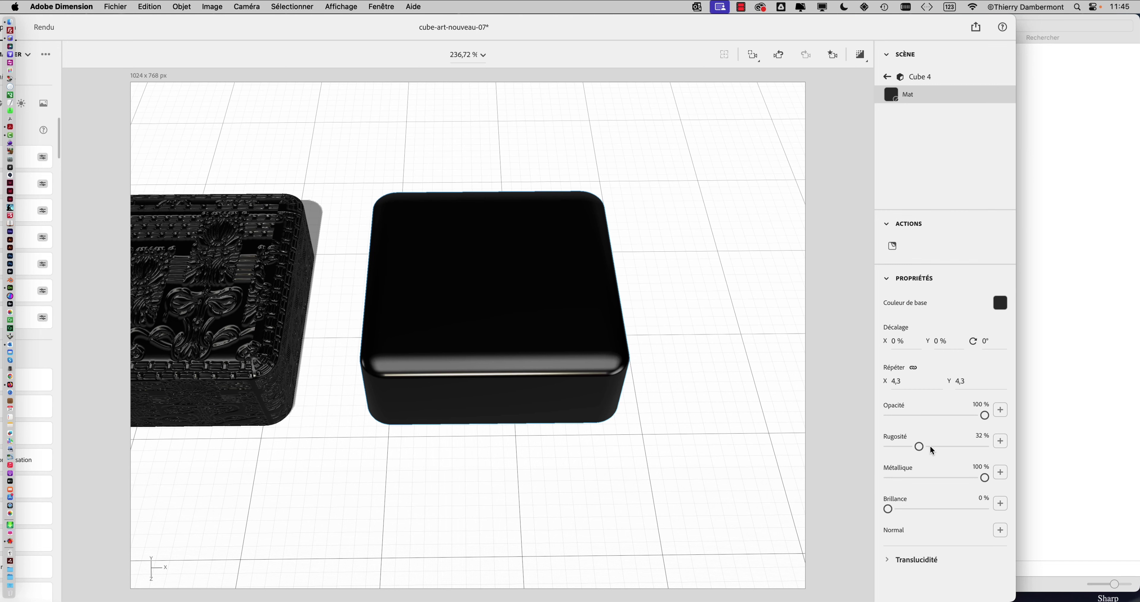
Step: Select the plain black box, open its material settings, and nudge the view
{"action": "left_click", "coordinate": [516, 337]}
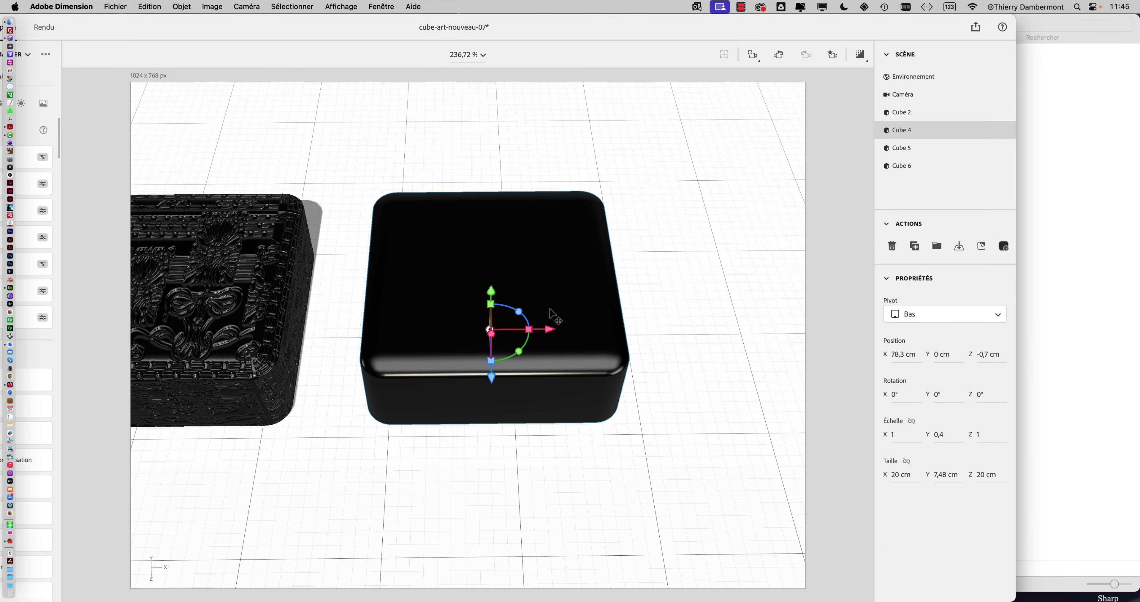
{"action": "double_click", "coordinate": [552, 315]}
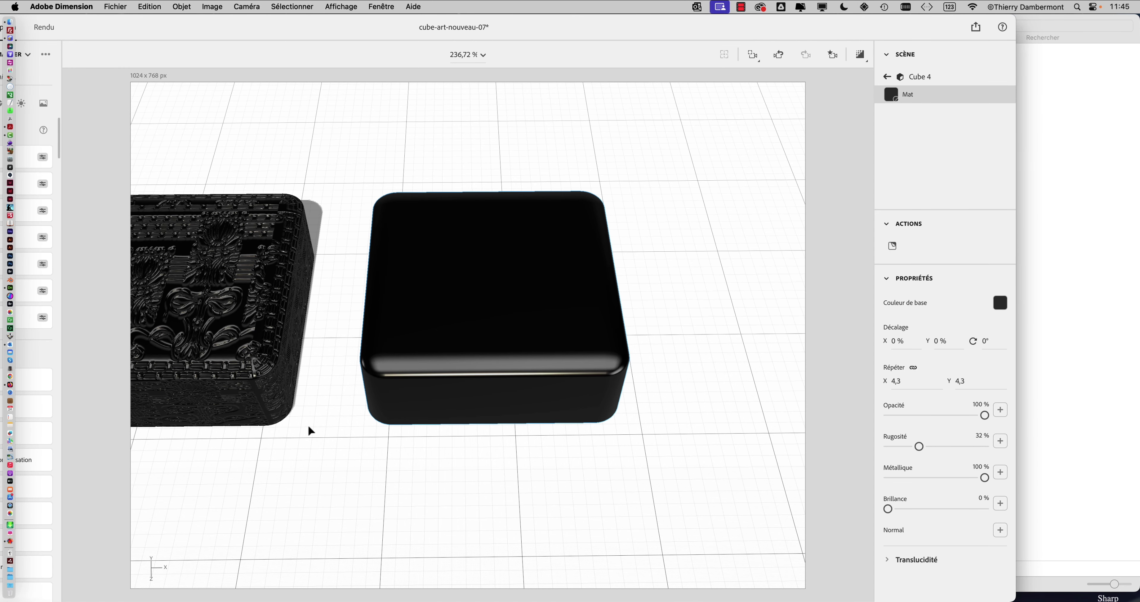
{"action": "middle_click_drag", "start_coordinate": [310, 442], "coordinate": [440, 454]}
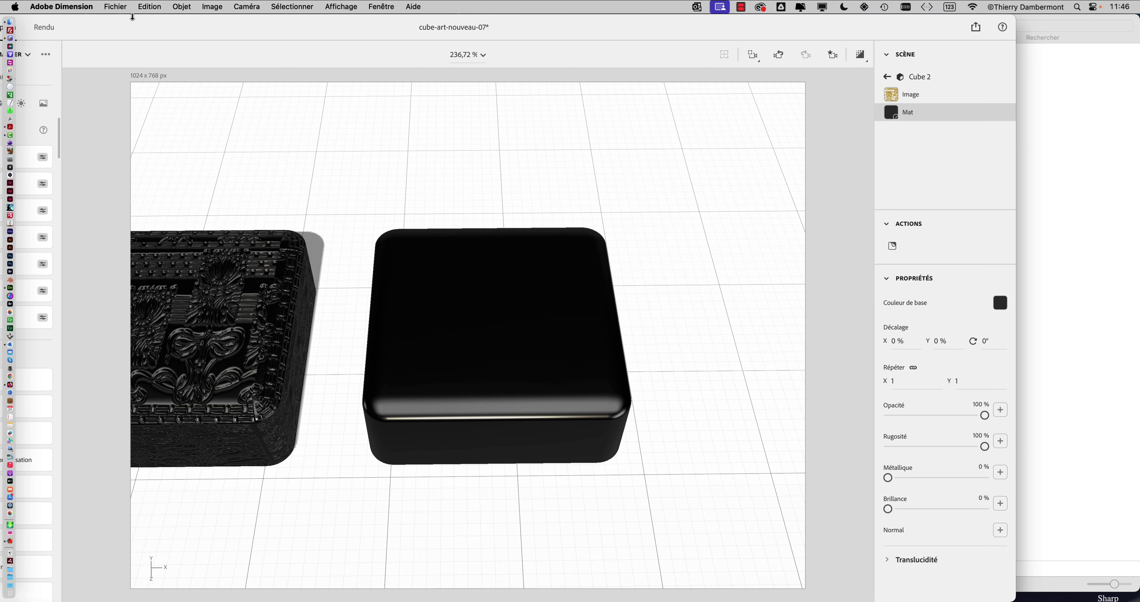
Step: Save the scene as cube-art-nouveau-08 via Fichier > Enregistrer sous
{"action": "left_click", "coordinate": [116, 6]}
{"action": "left_click", "coordinate": [560, 218]}
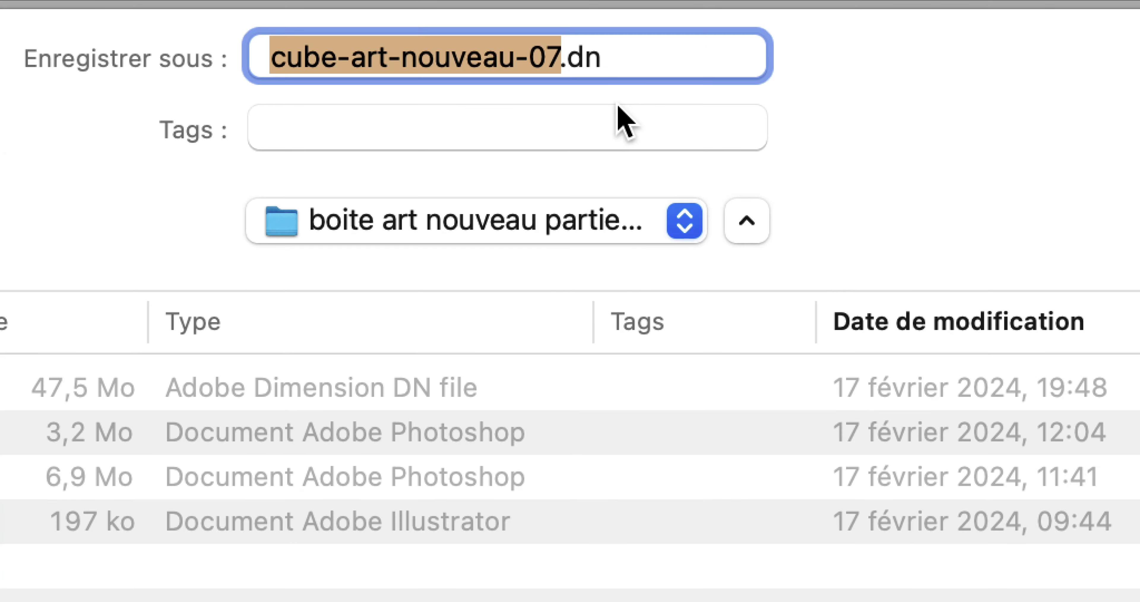
{"action": "type", "text": "cube-art-nouveau-08"}
{"action": "key", "text": "Return"}
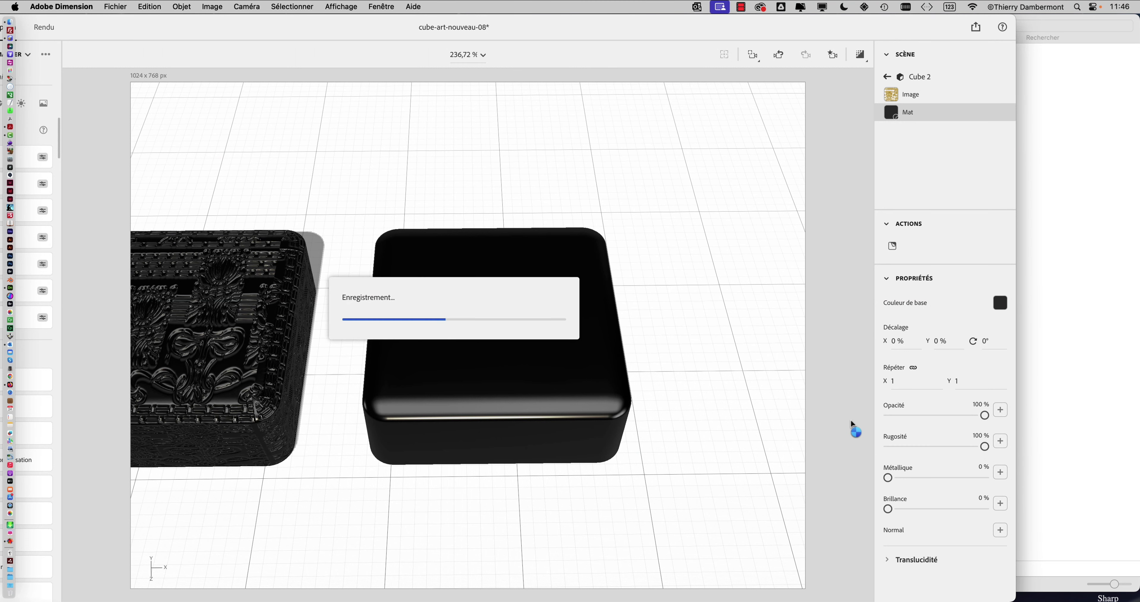